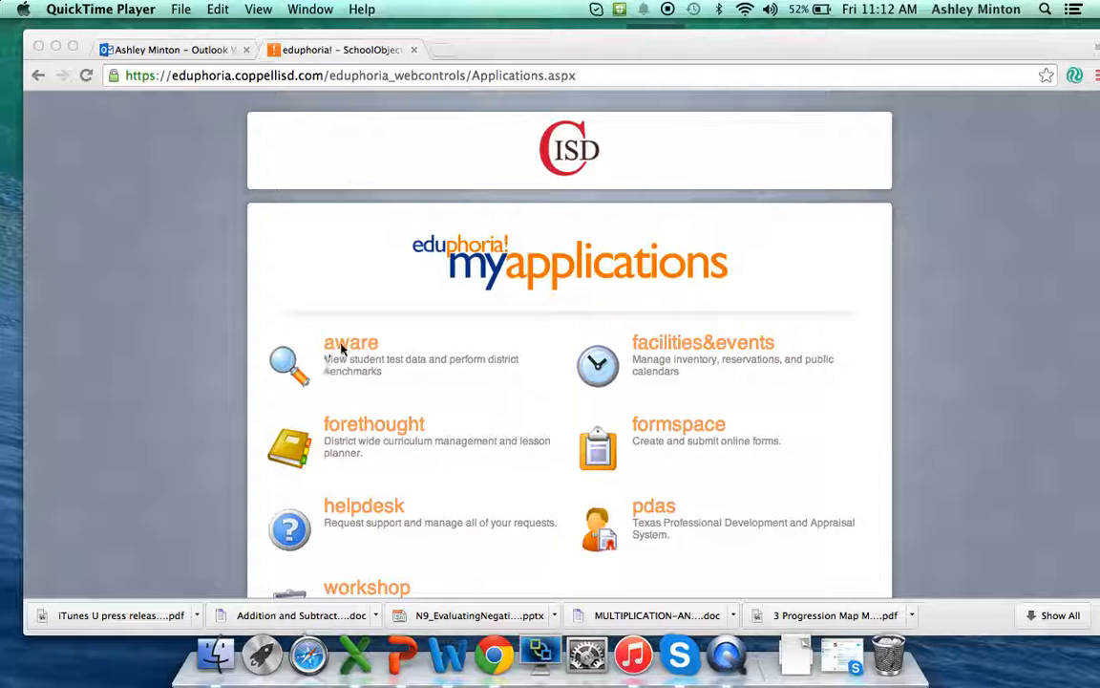
- Open the Aware application's tests area and start creating a new blank test
click(356, 355)
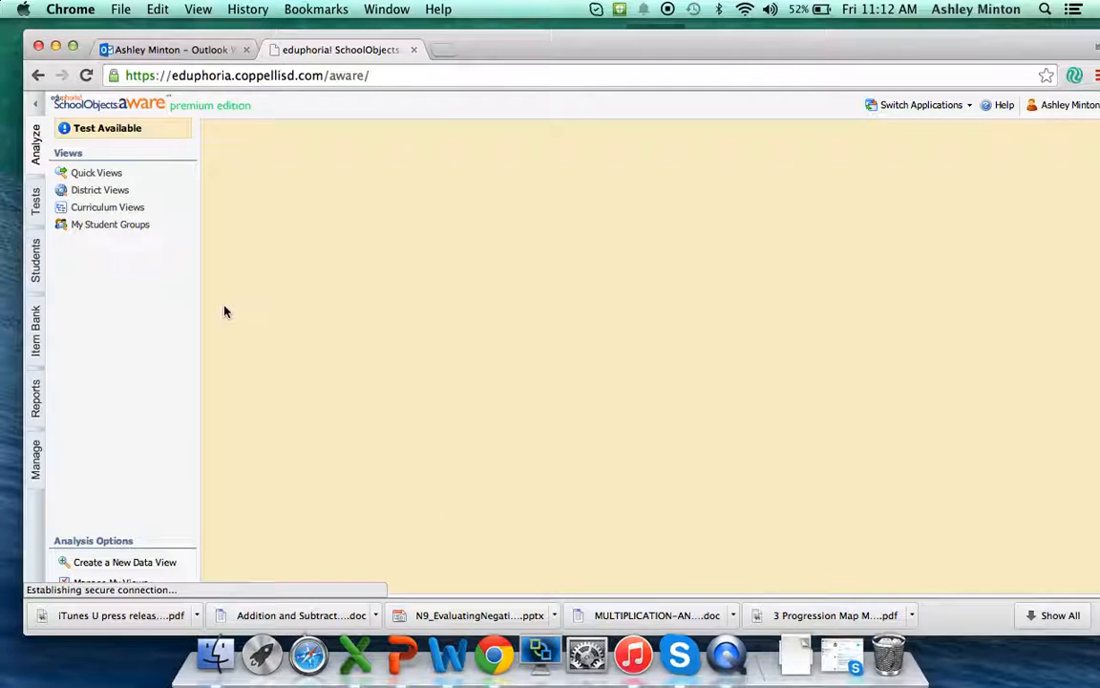
click(36, 201)
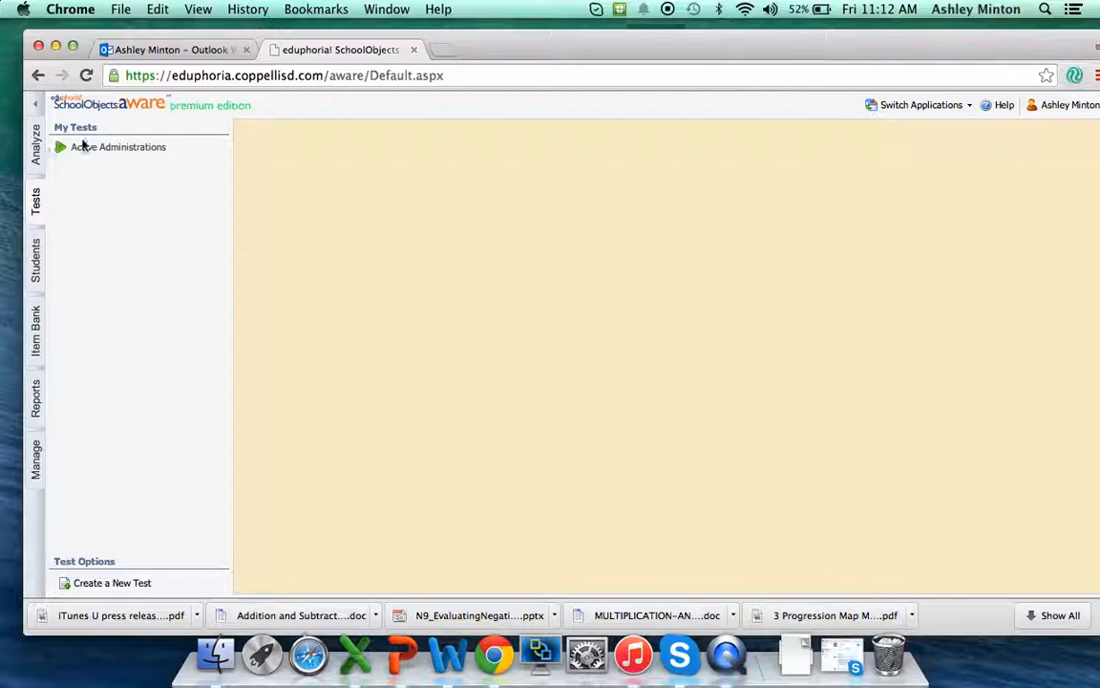
click(61, 149)
click(63, 150)
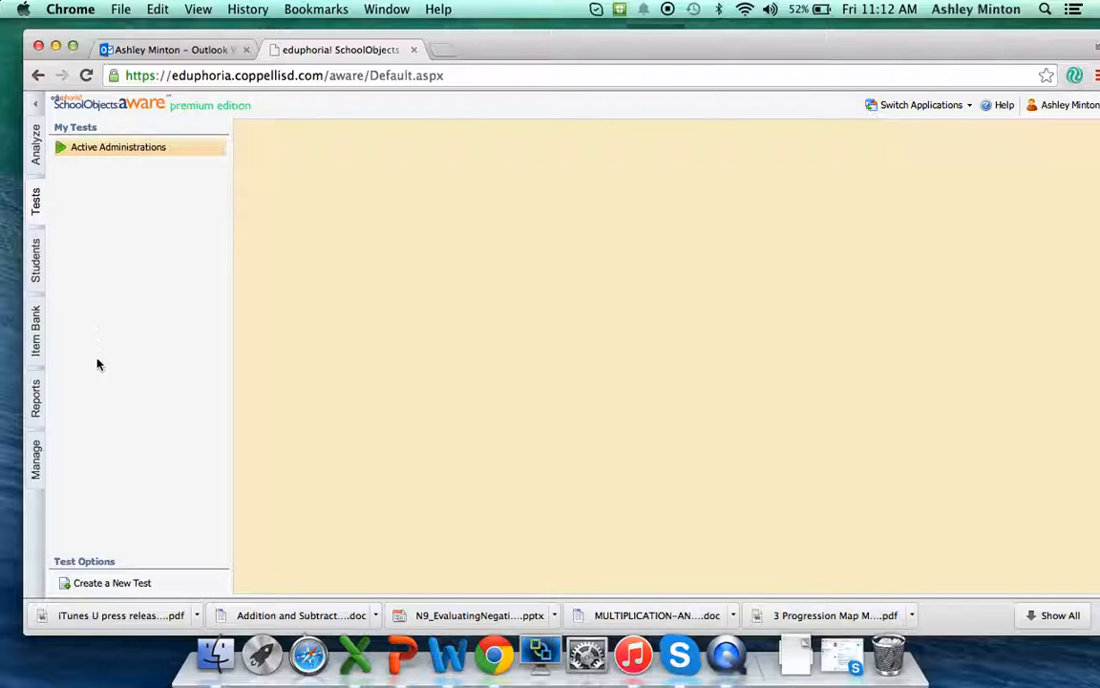
click(98, 584)
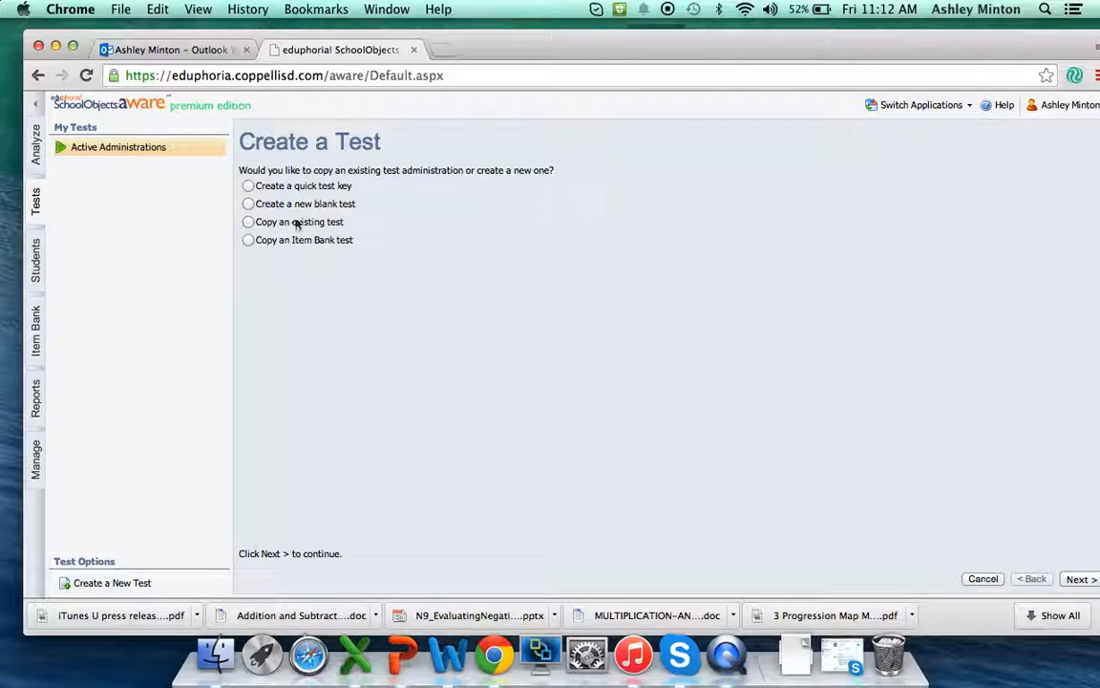
click(248, 205)
click(1079, 580)
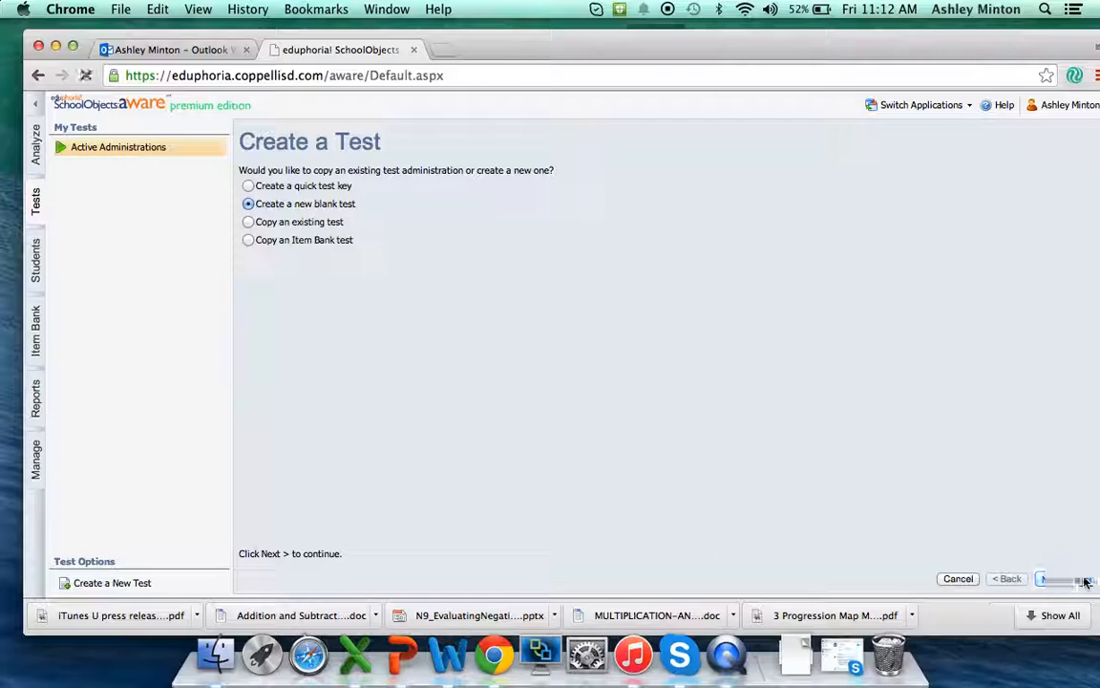
- Title the test "Sample 3rd", set its grade level to Third and keep Denton Creek Elementary as the participating campus
click(343, 203)
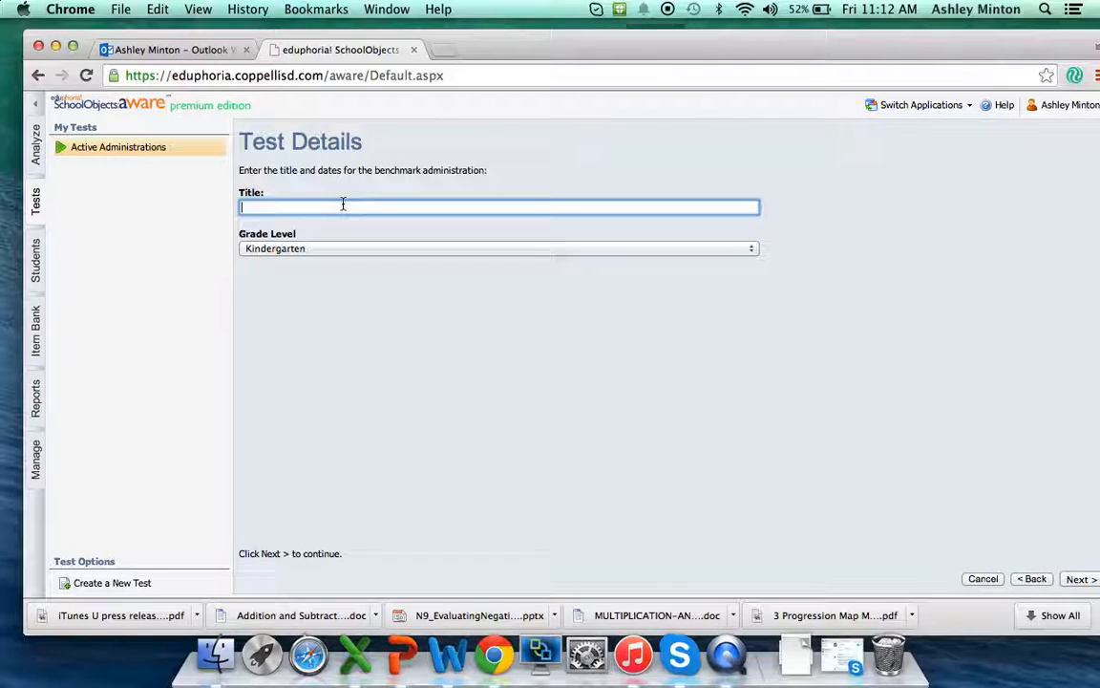
text(Sample 3rd)
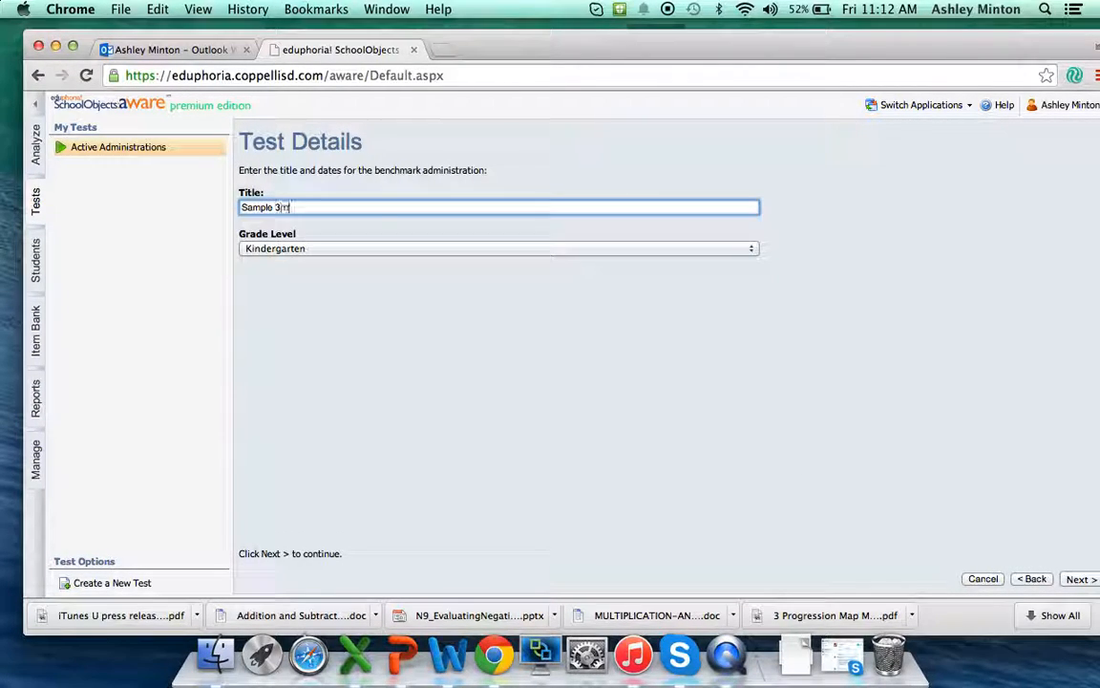
click(375, 250)
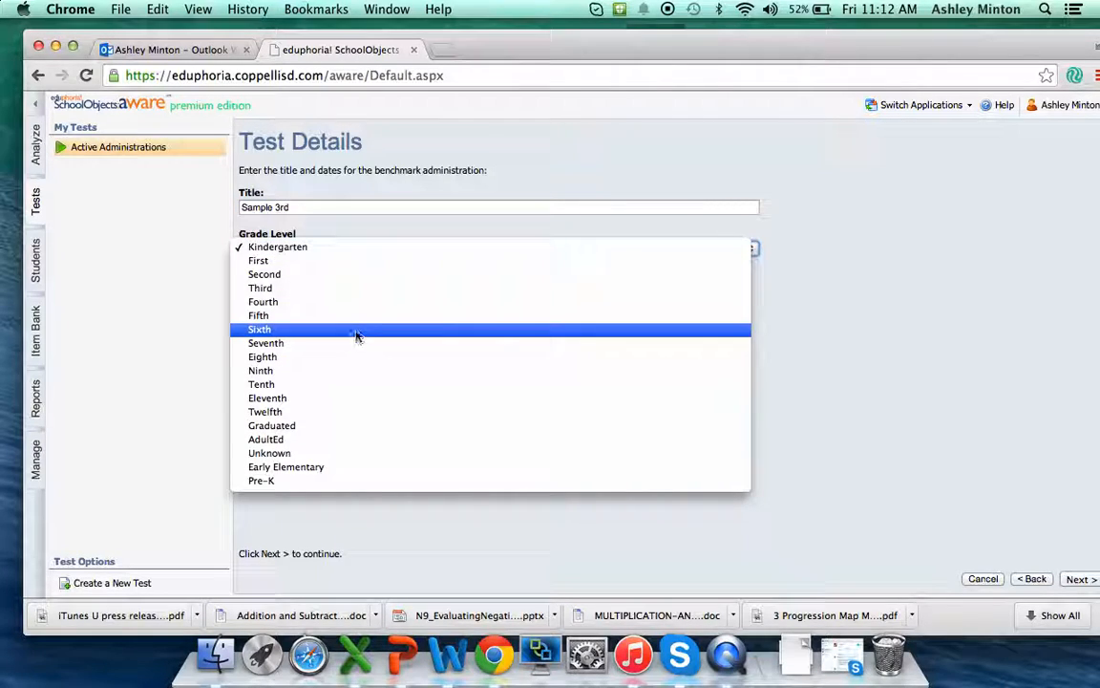
click(338, 288)
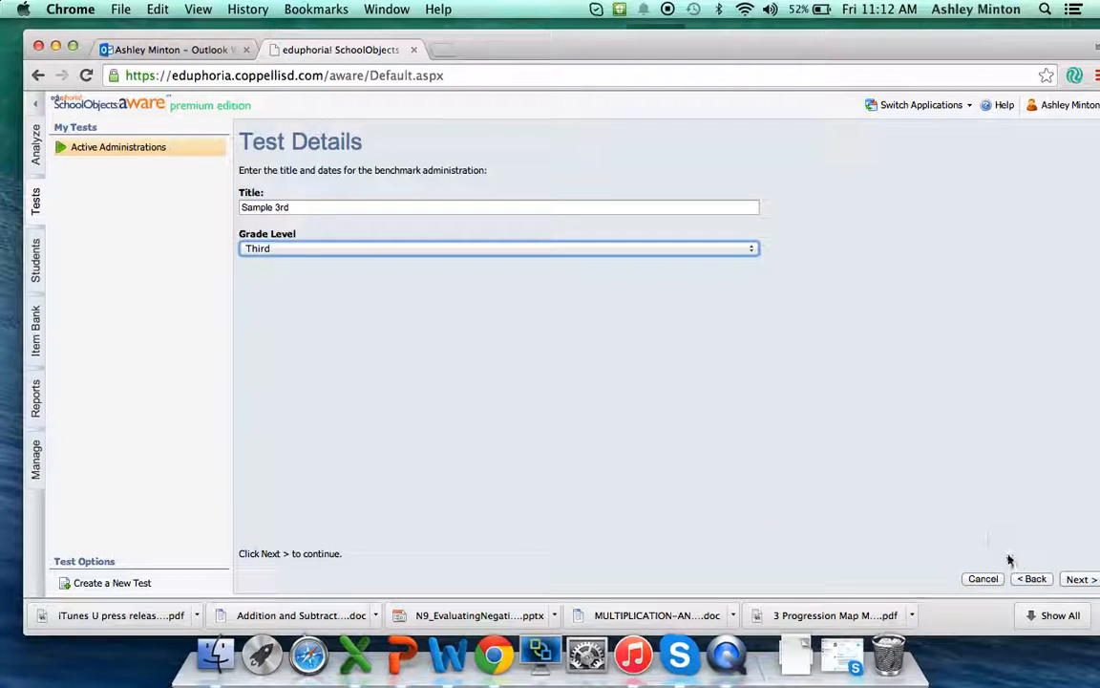
click(1075, 578)
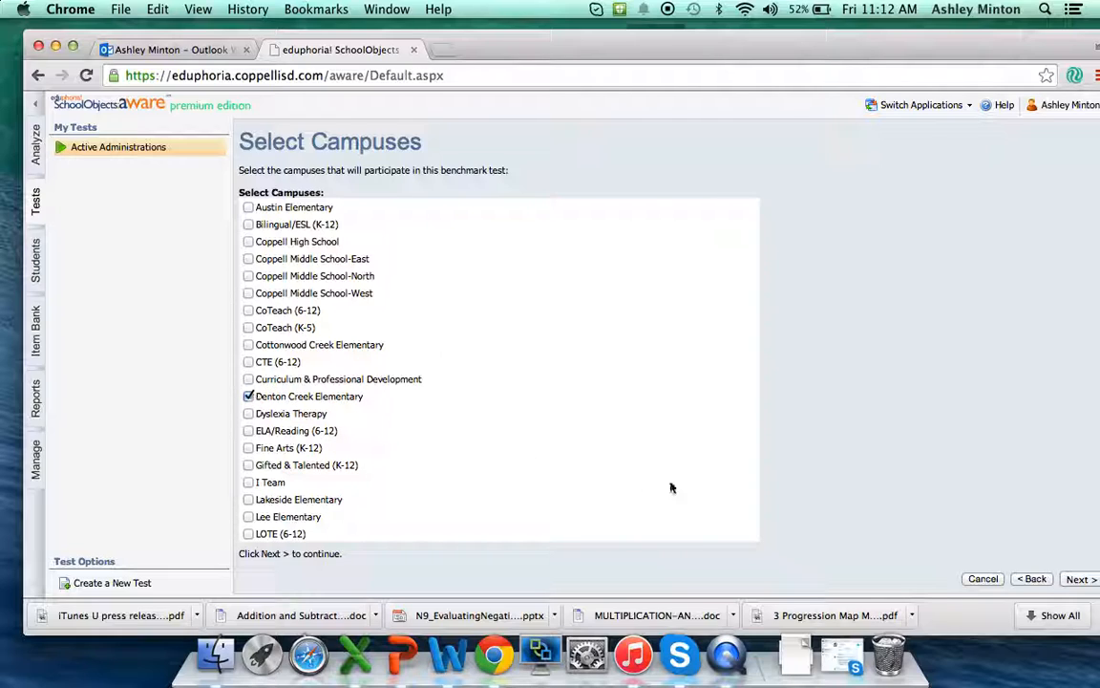
click(1076, 578)
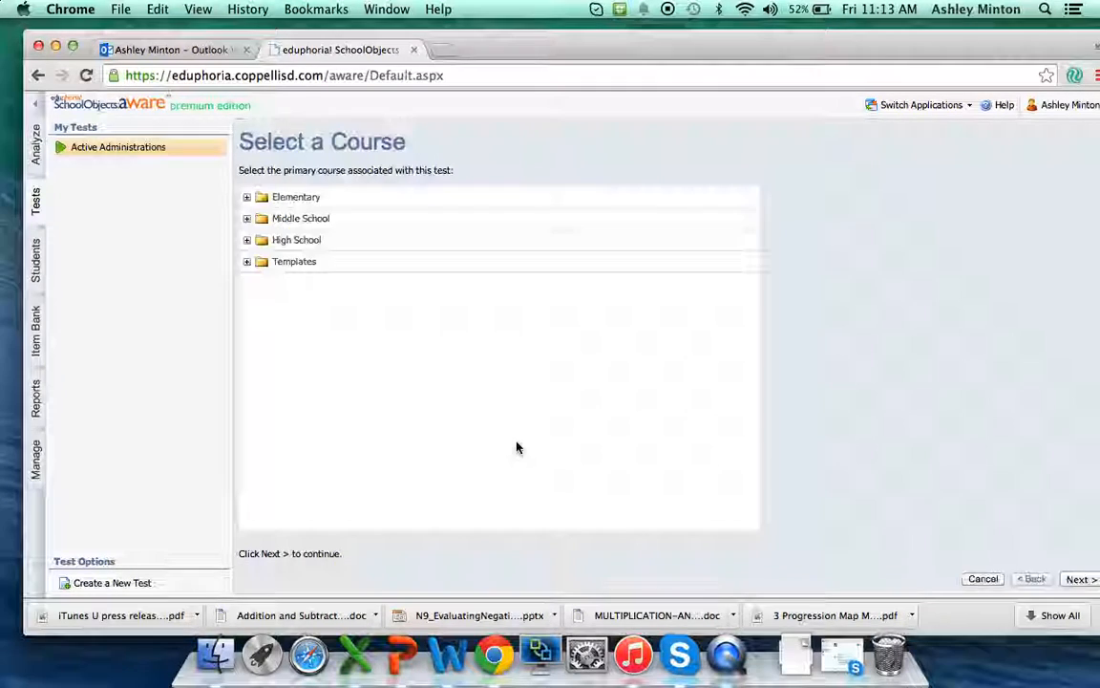
- Assign the Elementary Third Grade course "Mathematics beginning 2013" as the primary course and finish creating the test
click(246, 197)
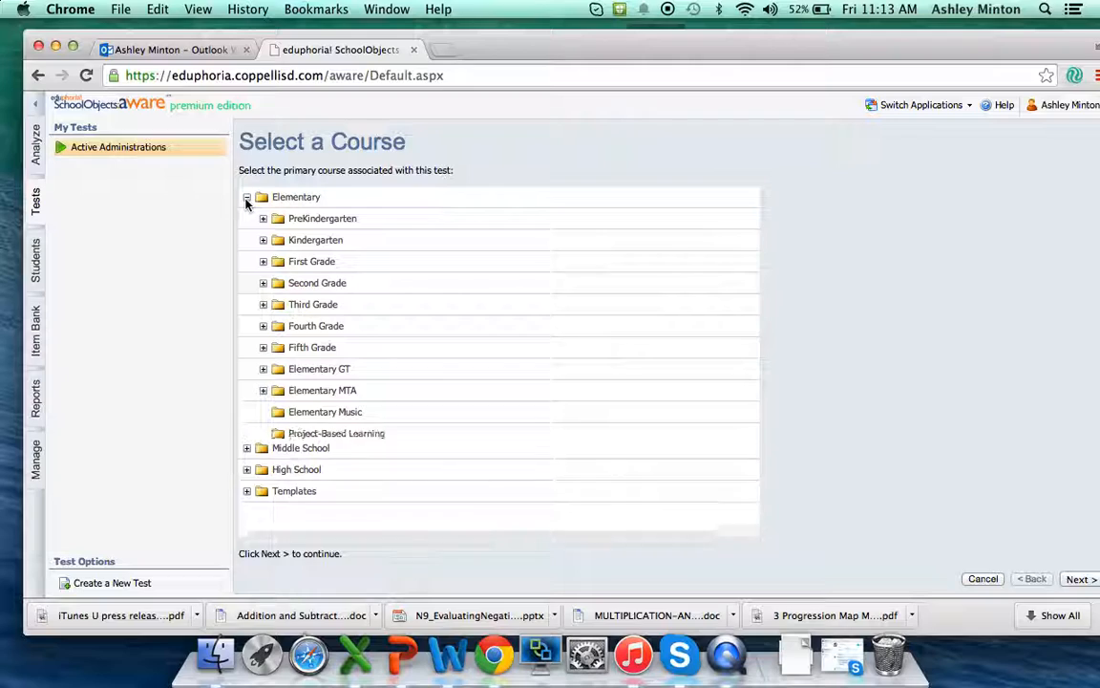
click(263, 304)
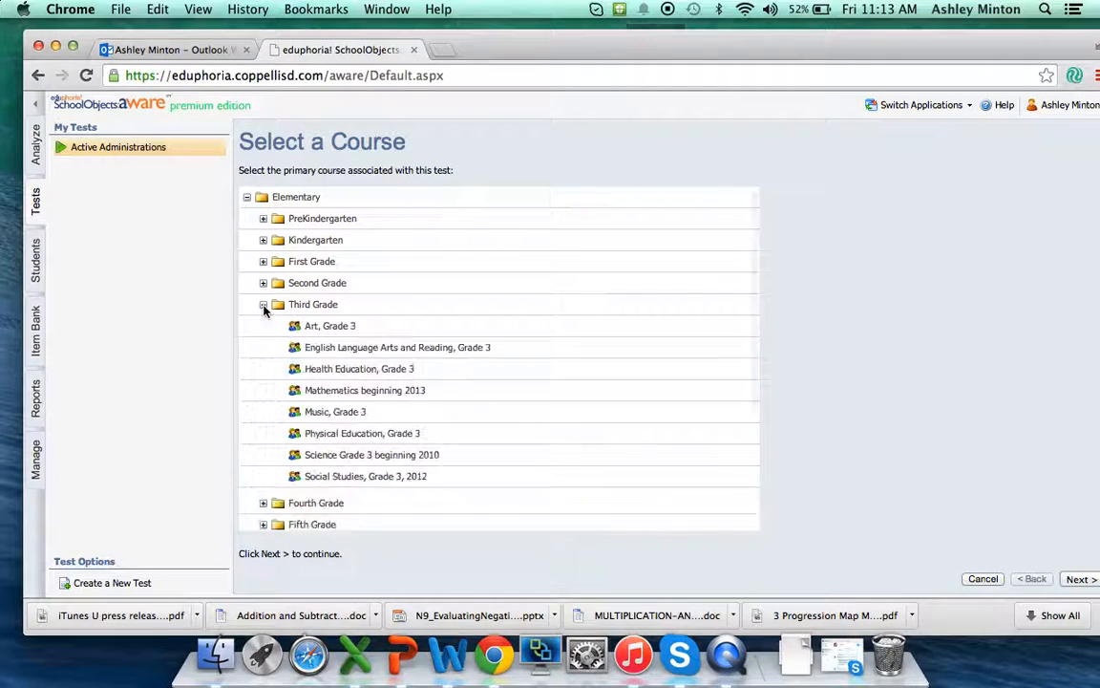
click(358, 390)
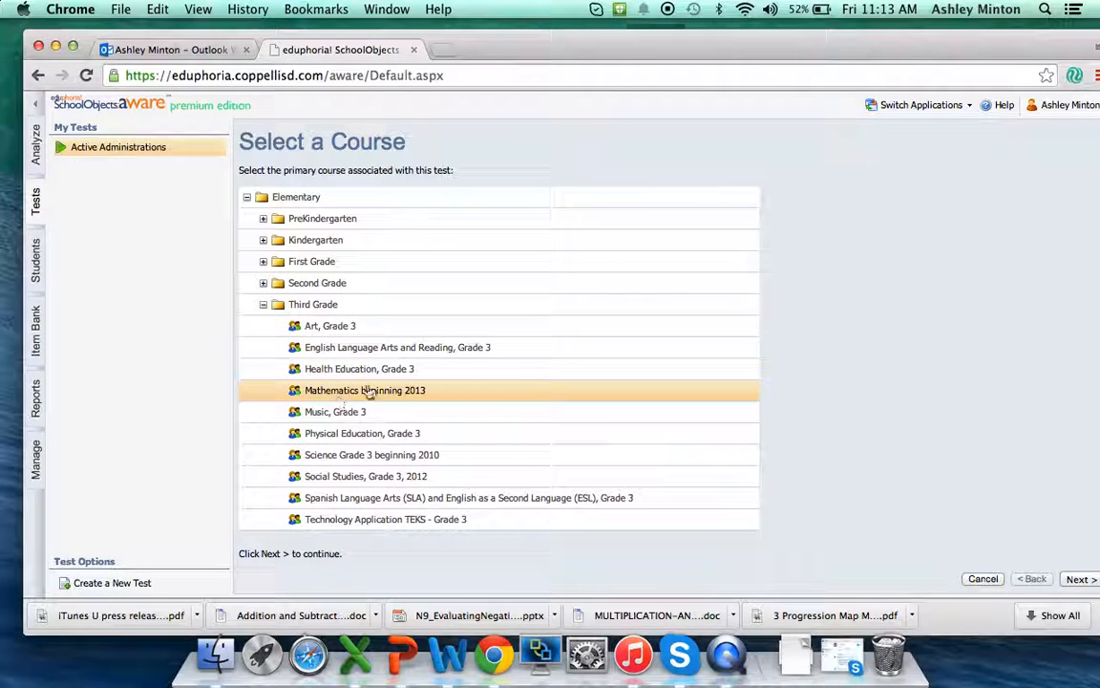
click(1079, 579)
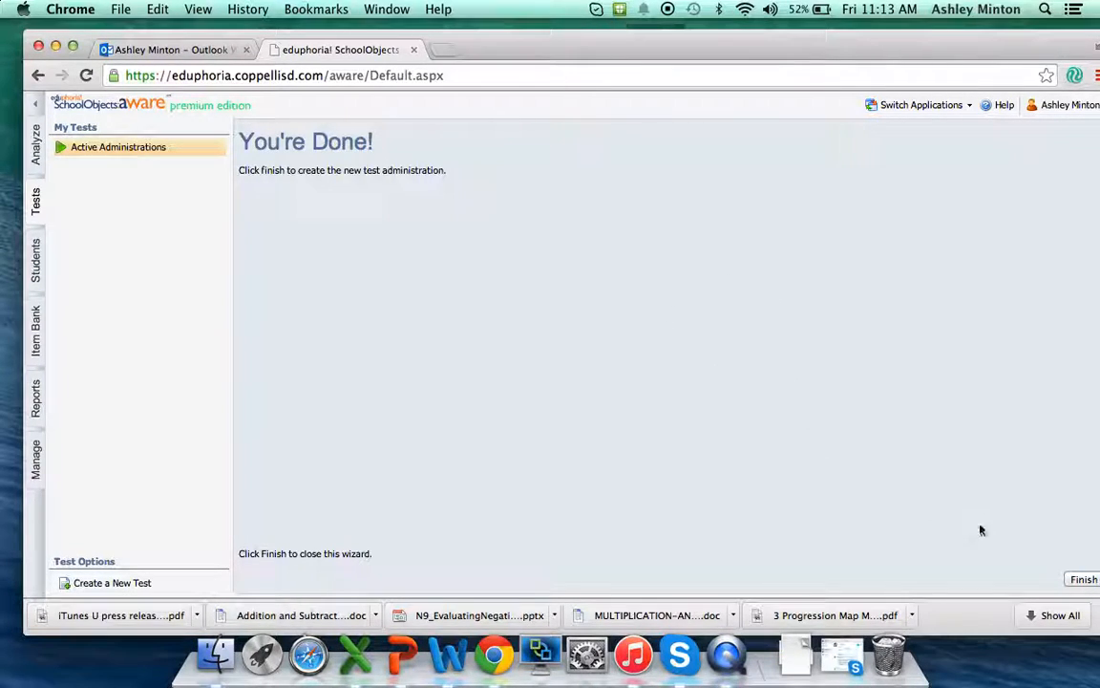
click(1084, 580)
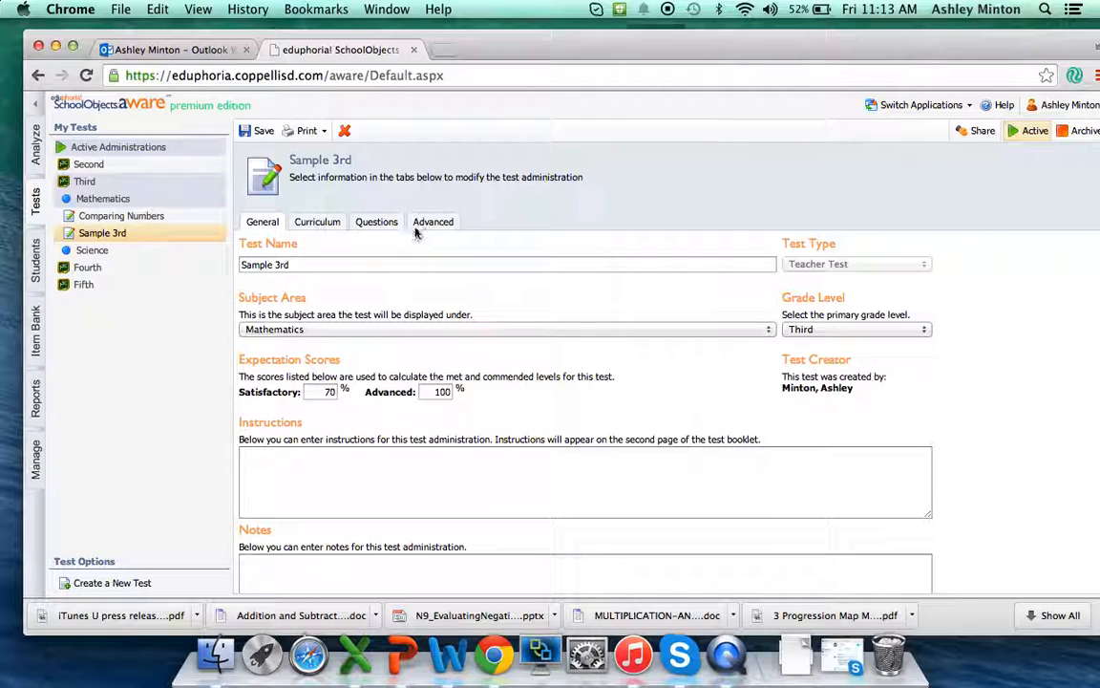
- Search the item bank from the test's questions for items on learning standard 3.2(A), composing and decomposing numbers up to 100,000
click(375, 221)
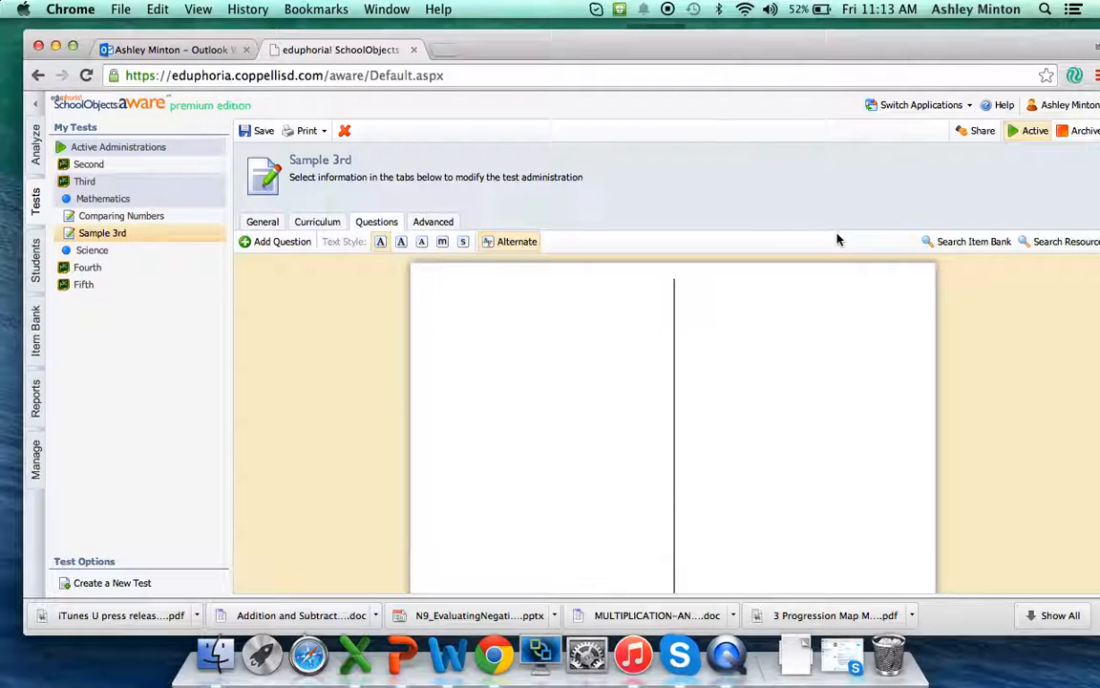
click(950, 244)
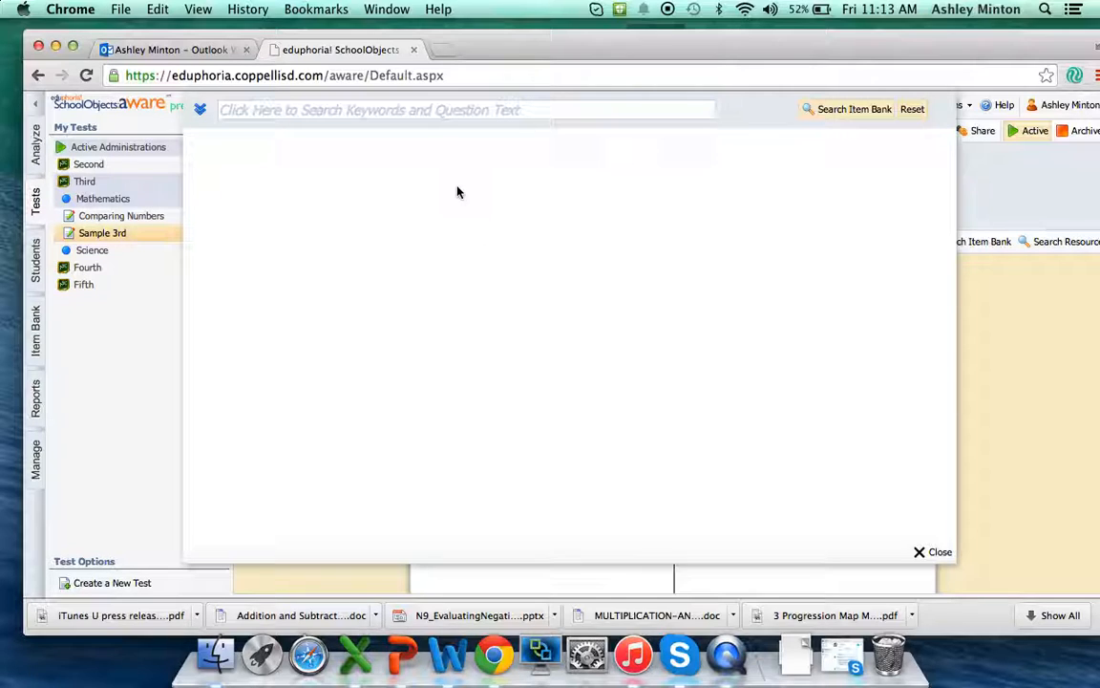
click(203, 110)
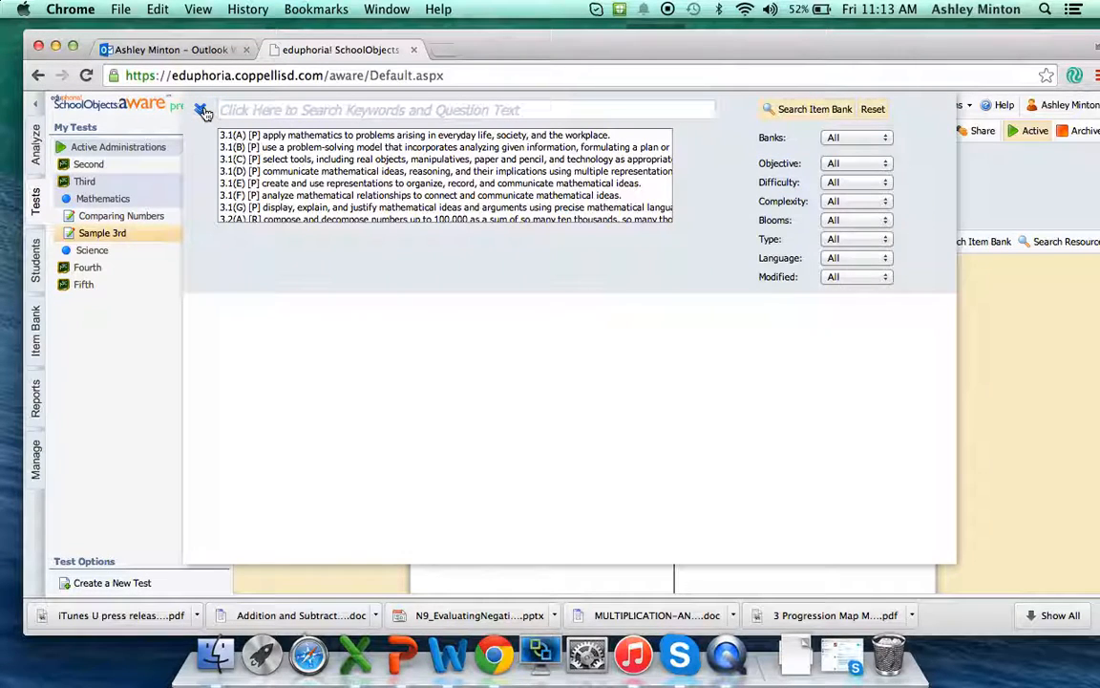
scroll(322, 191, down, 2)
scroll(351, 194, up, 2)
scroll(351, 194, down, 1)
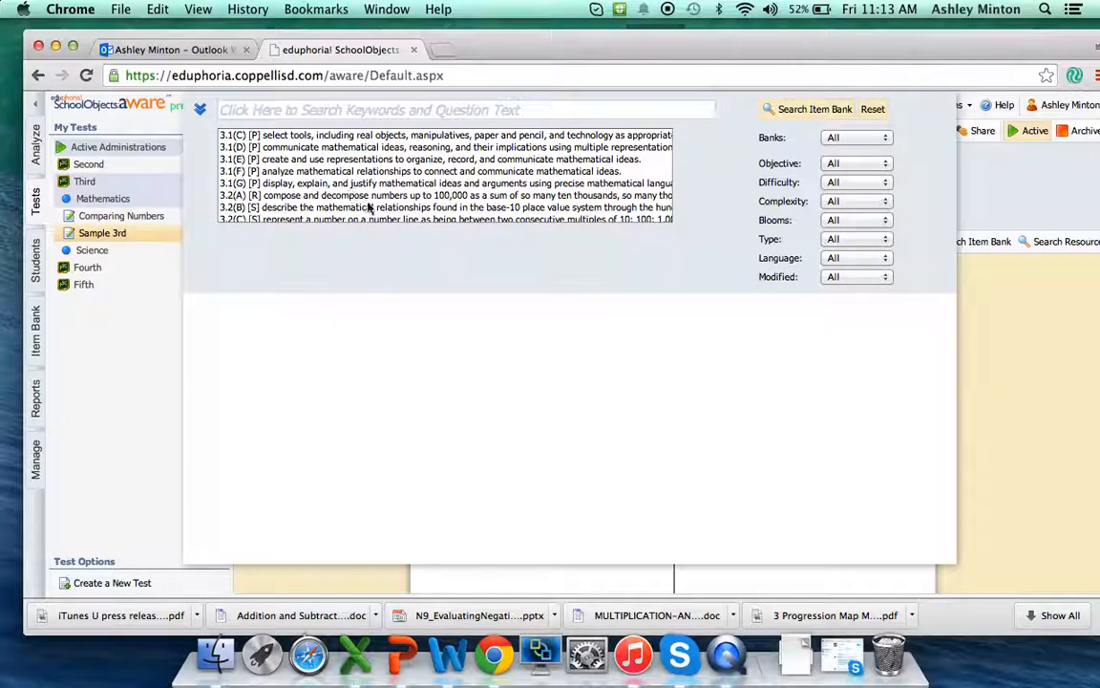
click(306, 197)
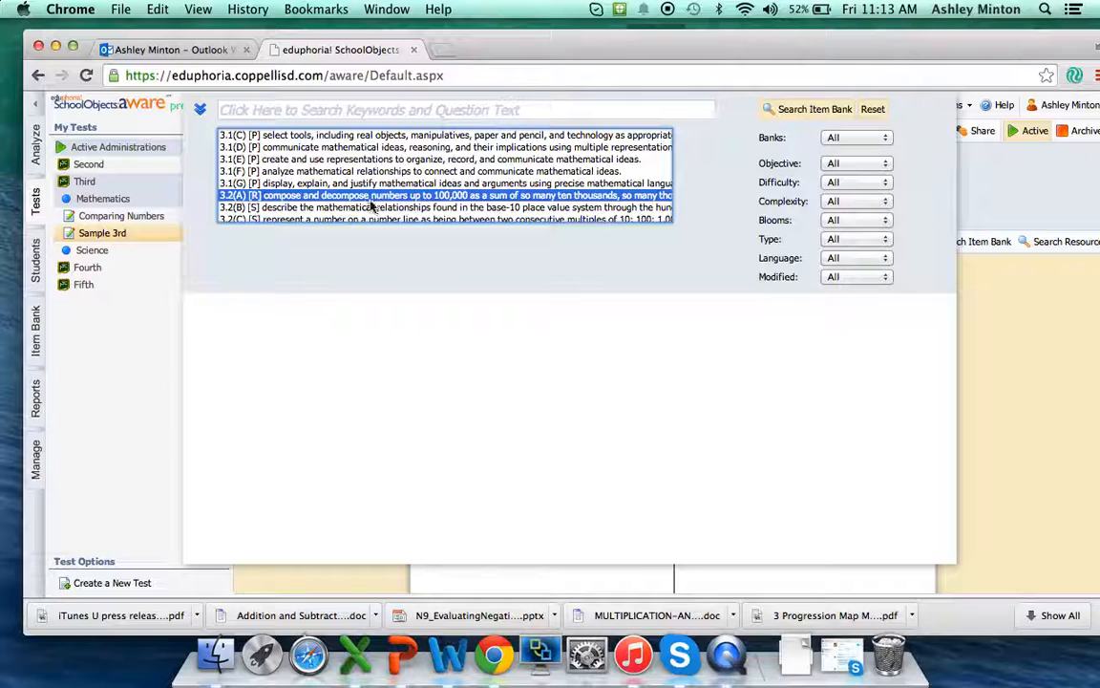
click(813, 111)
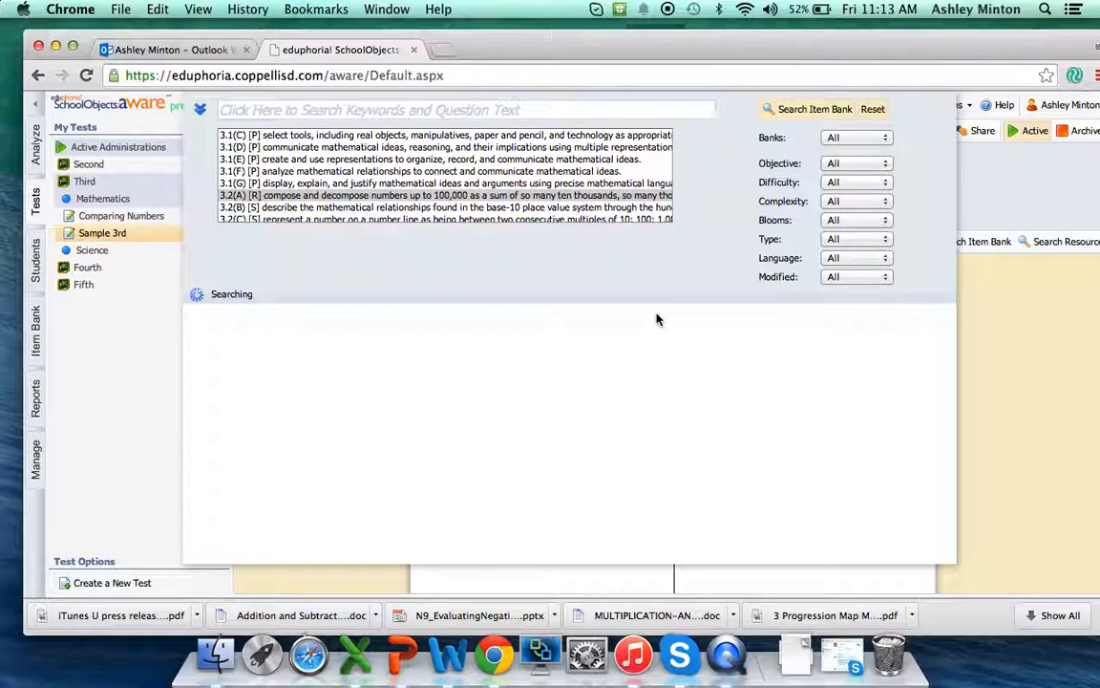
- Look through the found items and preview the first constructed response question, rated medium complexity
scroll(623, 475, down, 4)
scroll(623, 474, up, 4)
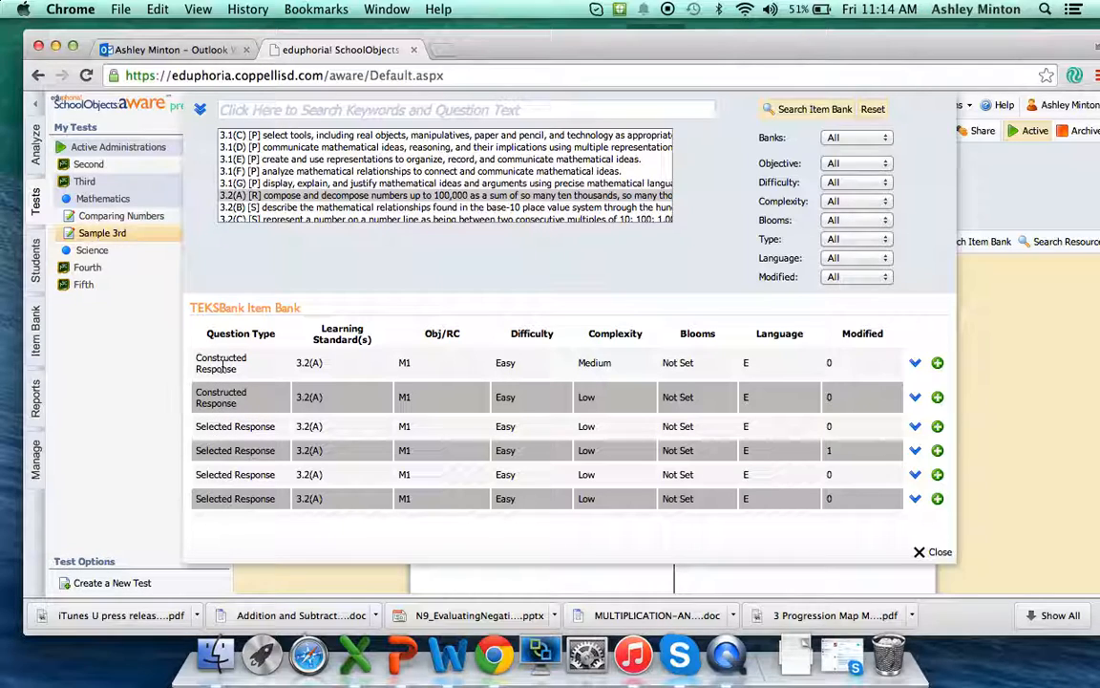
click(914, 364)
scroll(671, 434, down, 2)
scroll(659, 435, down, 5)
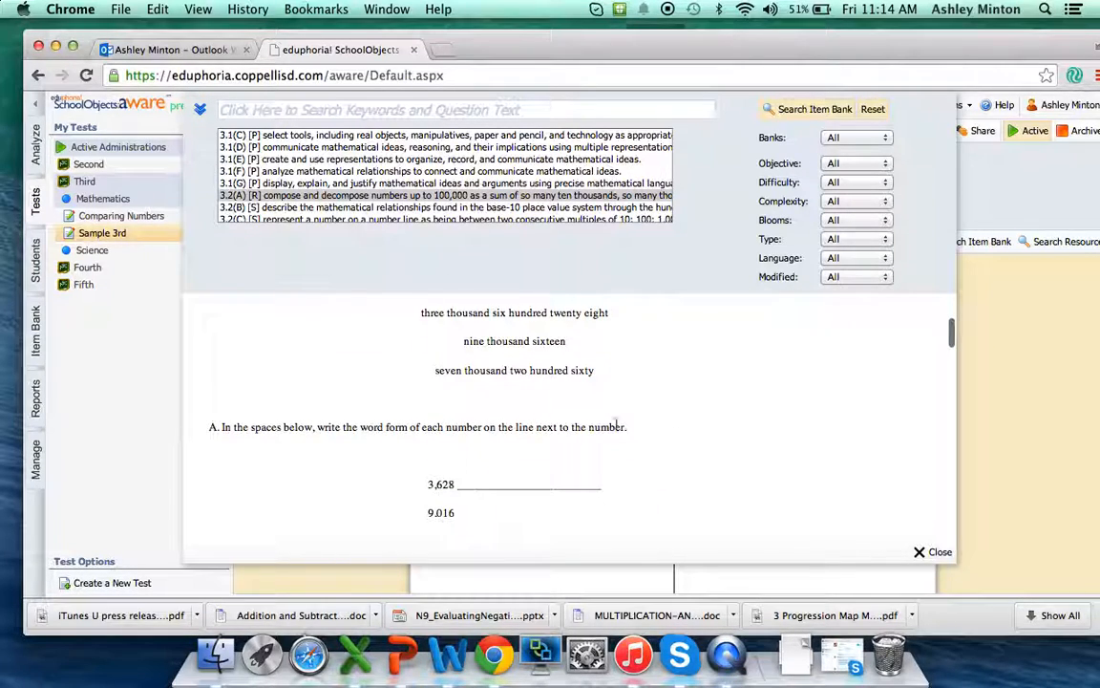
scroll(489, 464, up, 7)
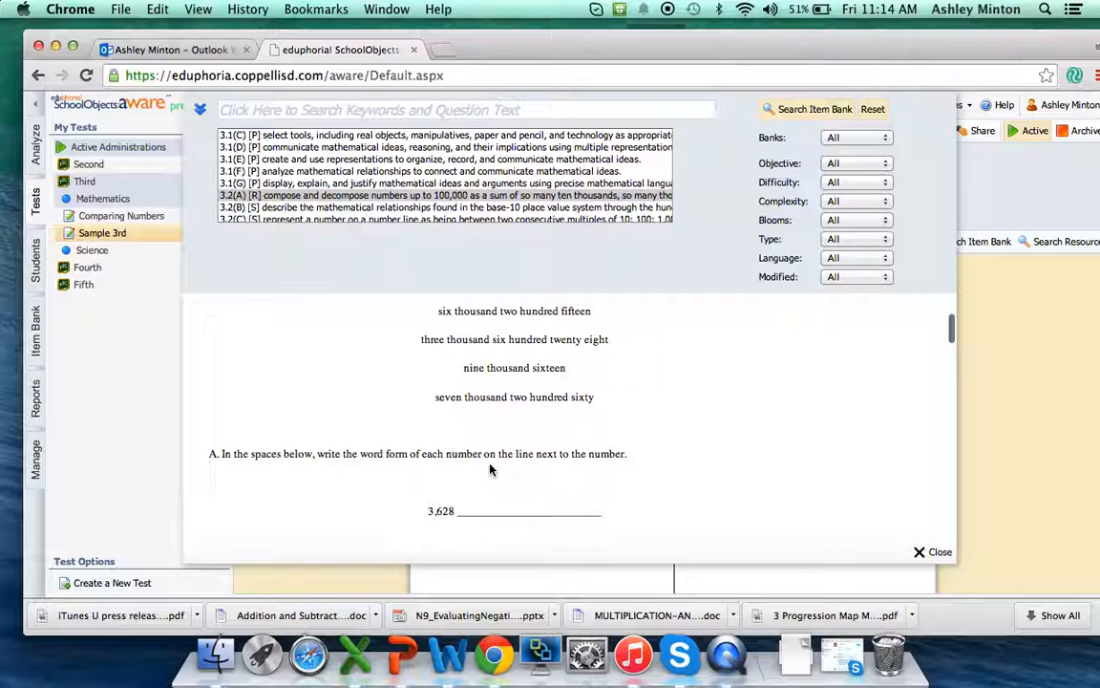
click(914, 360)
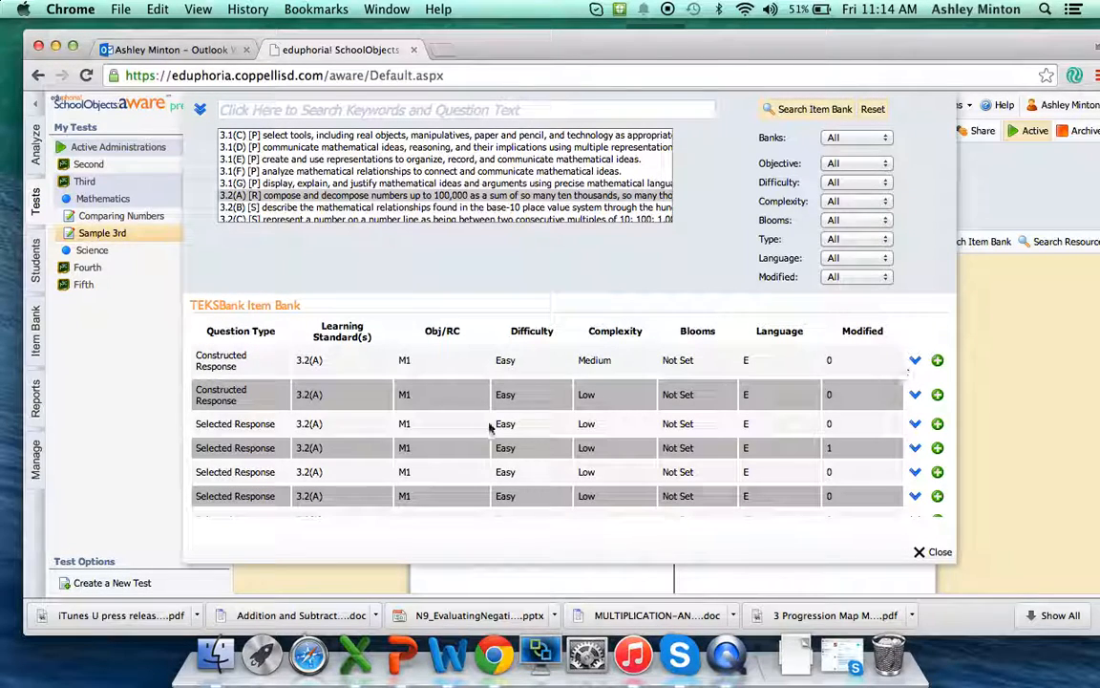
- Preview the second selected response question in the results and read through its answer choices
click(914, 447)
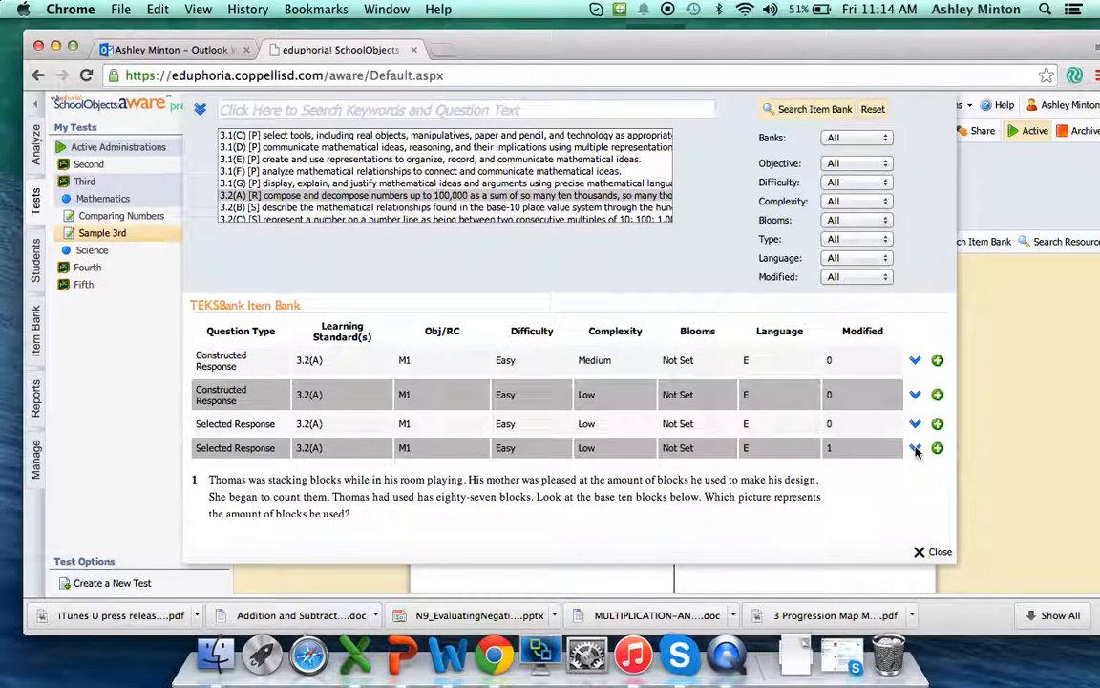
scroll(655, 446, down, 3)
scroll(655, 446, down, 5)
scroll(655, 446, up, 5)
scroll(655, 446, up, 3)
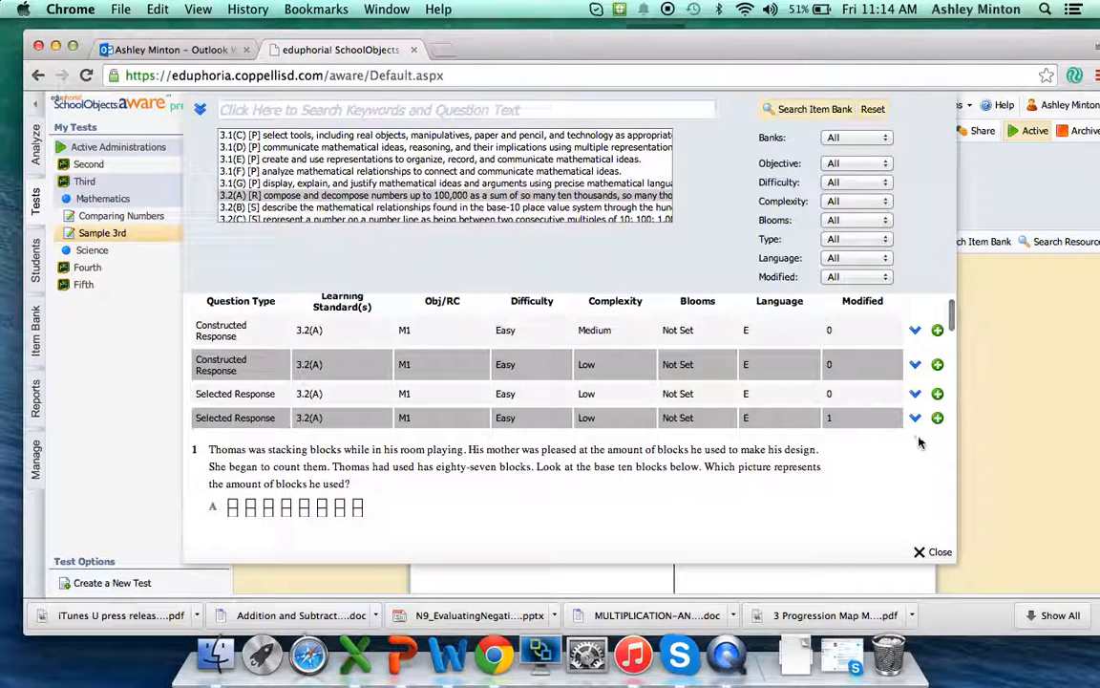
click(915, 417)
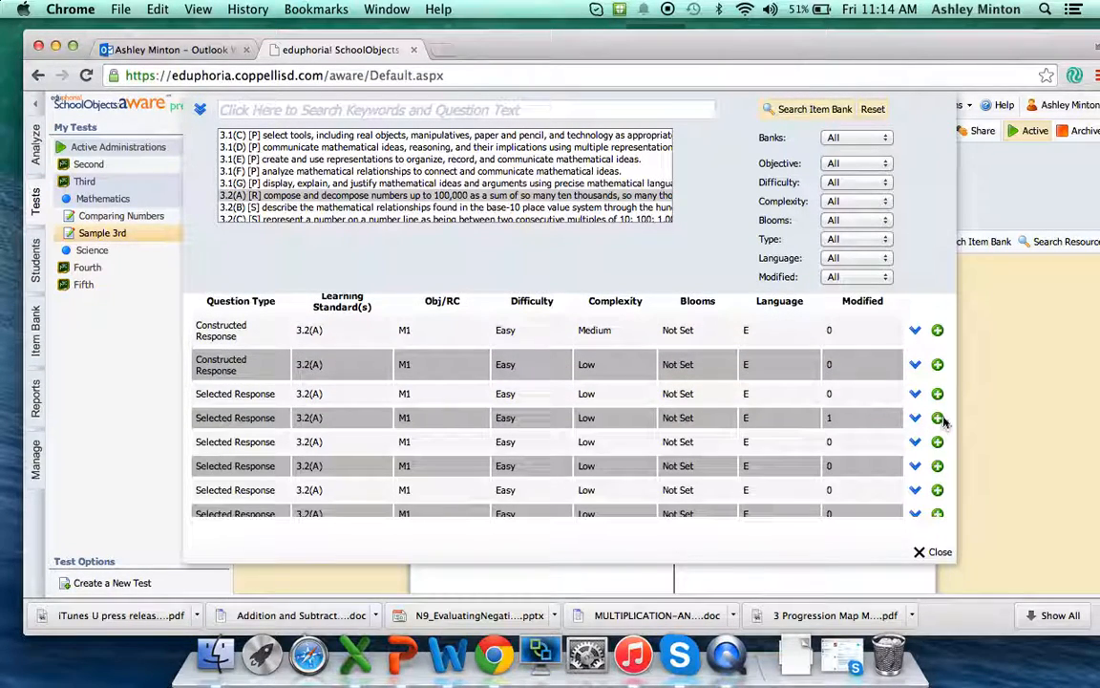
- Add the second and third selected response questions to the test, close the item bank and review both on the test page
click(938, 417)
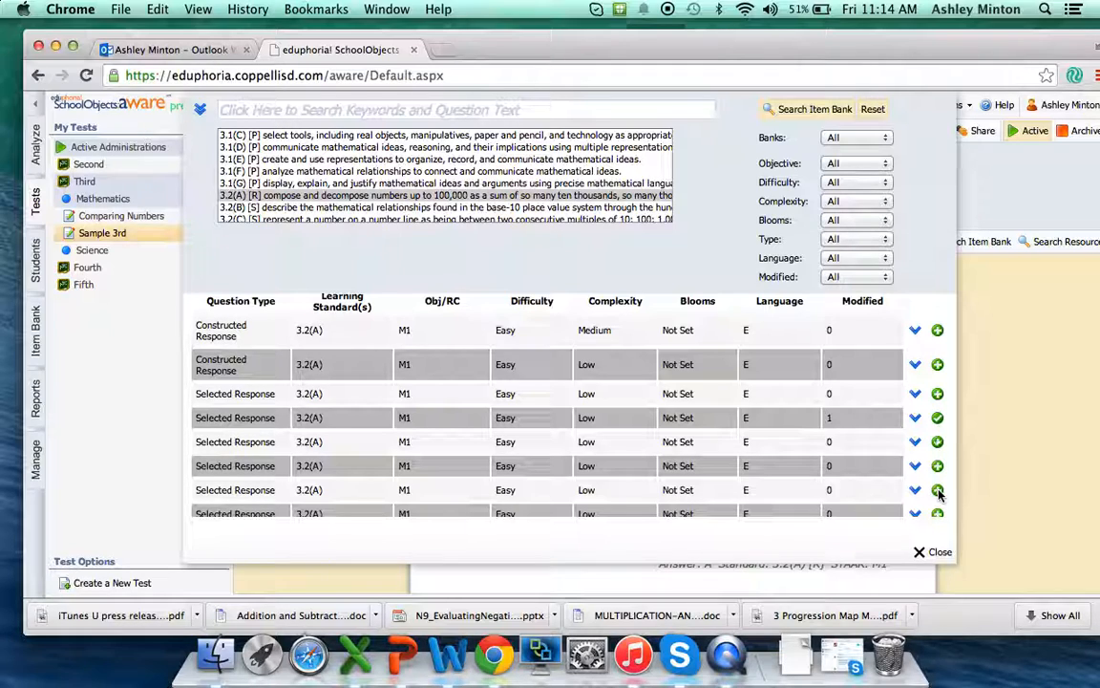
click(926, 552)
scroll(638, 422, down, 5)
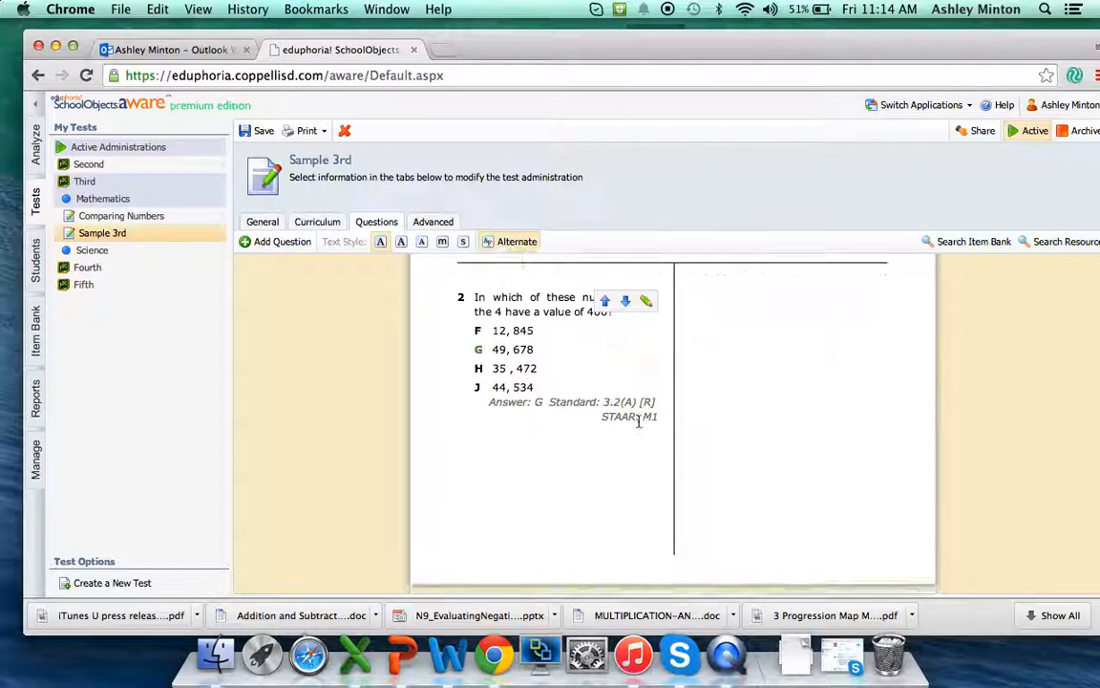
scroll(638, 422, up, 5)
scroll(685, 401, up, 2)
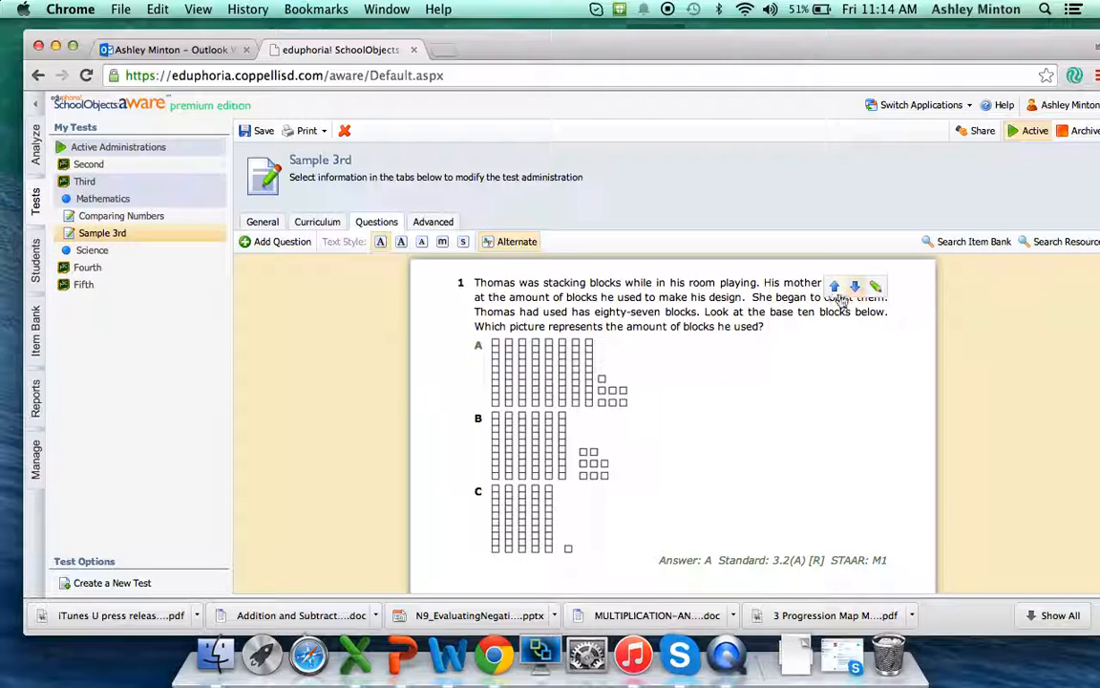
- Open question 1 about stacking blocks for editing, review its text and answer choices, and finish without changes
click(874, 287)
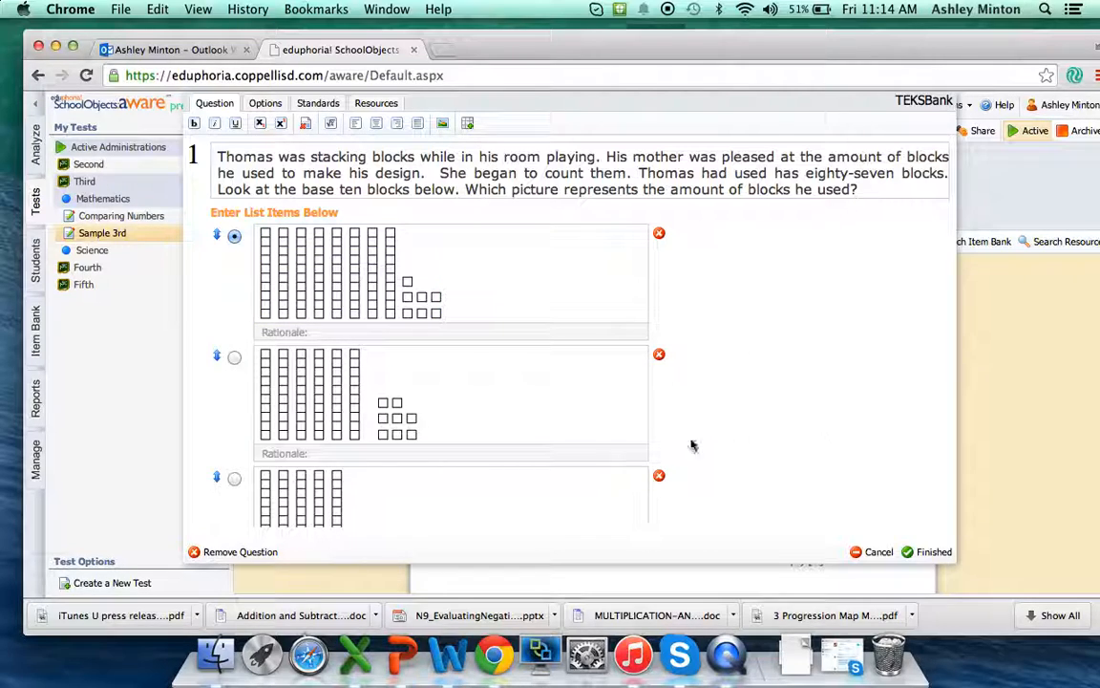
click(928, 552)
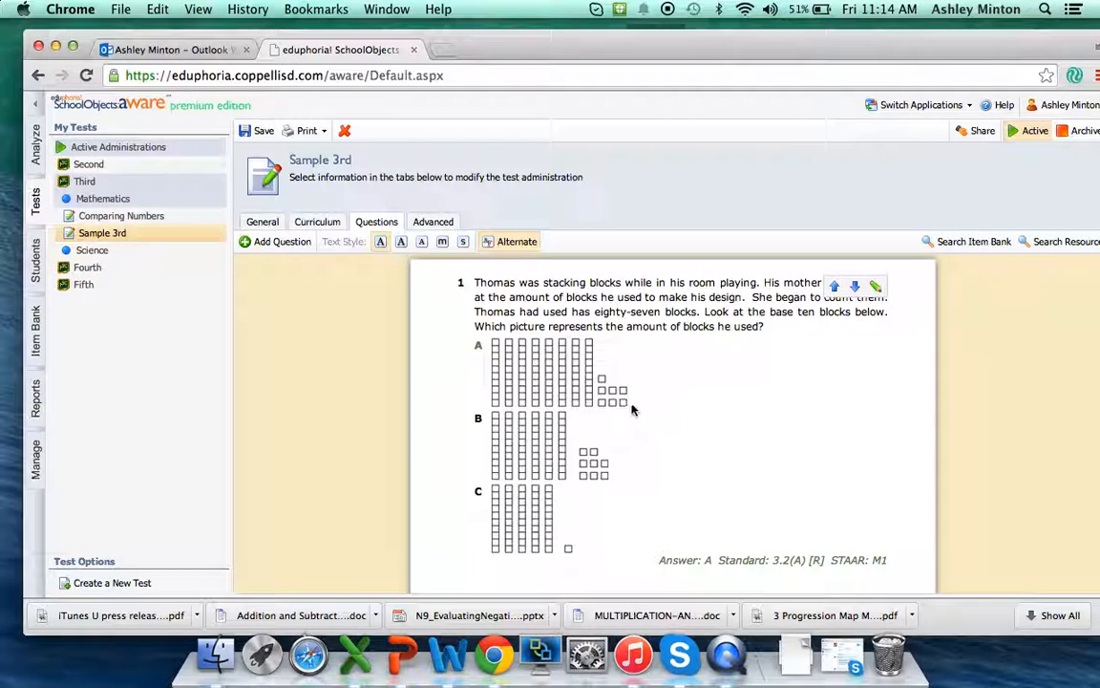
scroll(619, 420, down, 2)
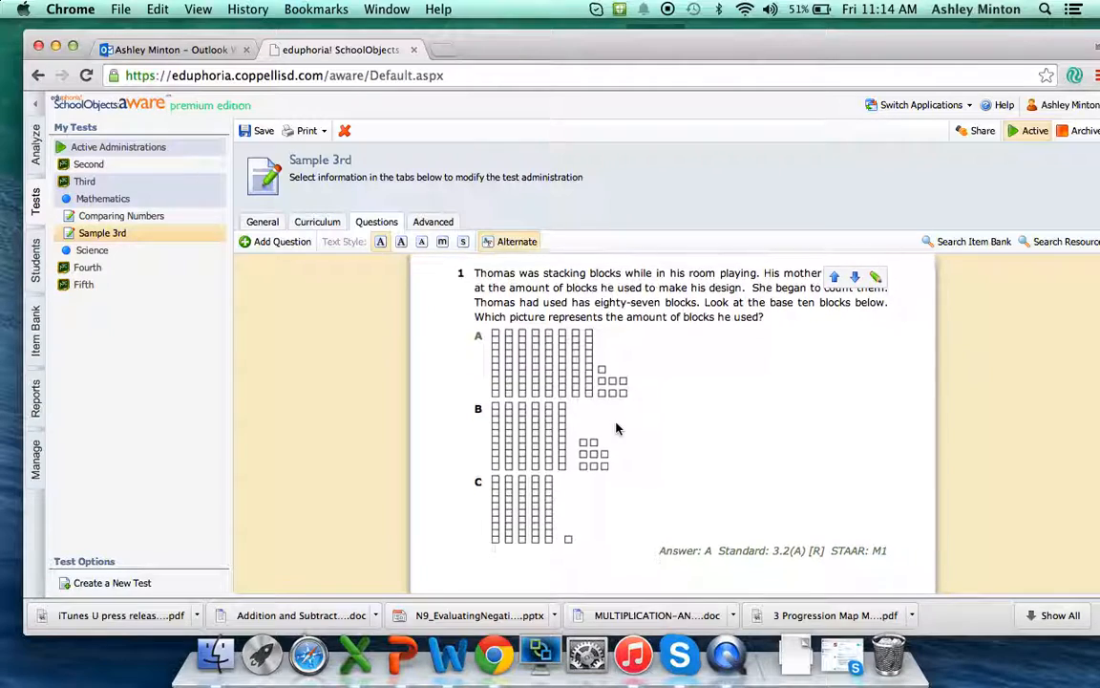
- Examine the answer key, standard and STAAR details shown under questions 1 and 2 on the test page
drag(658, 526, 913, 535)
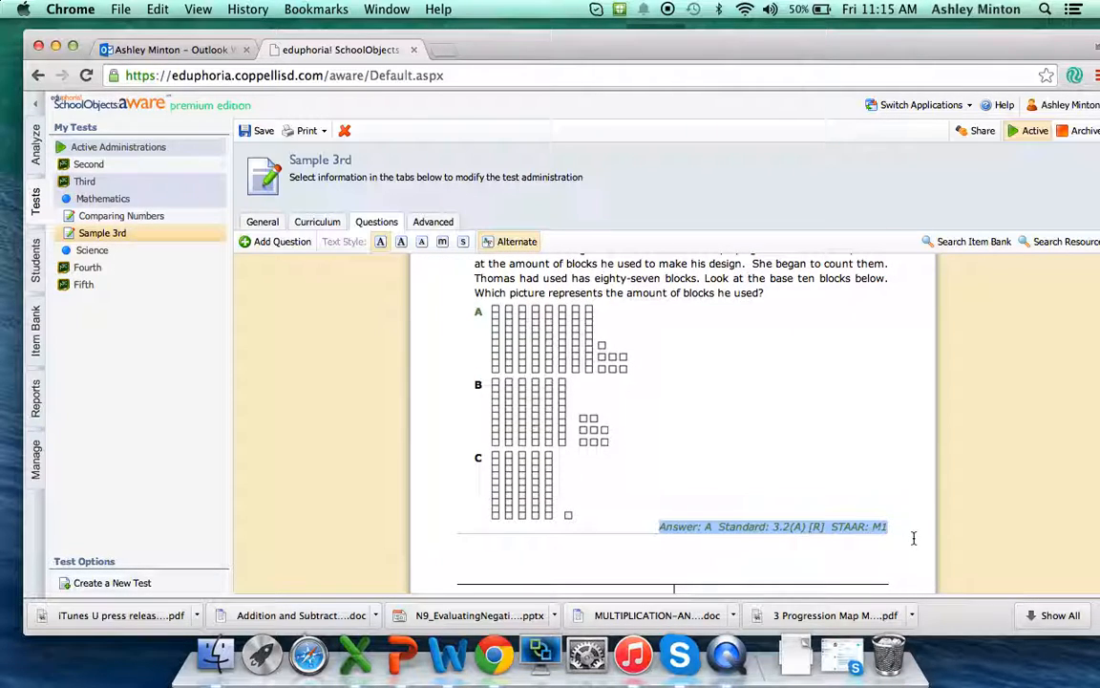
scroll(800, 468, down, 3)
scroll(801, 468, up, 3)
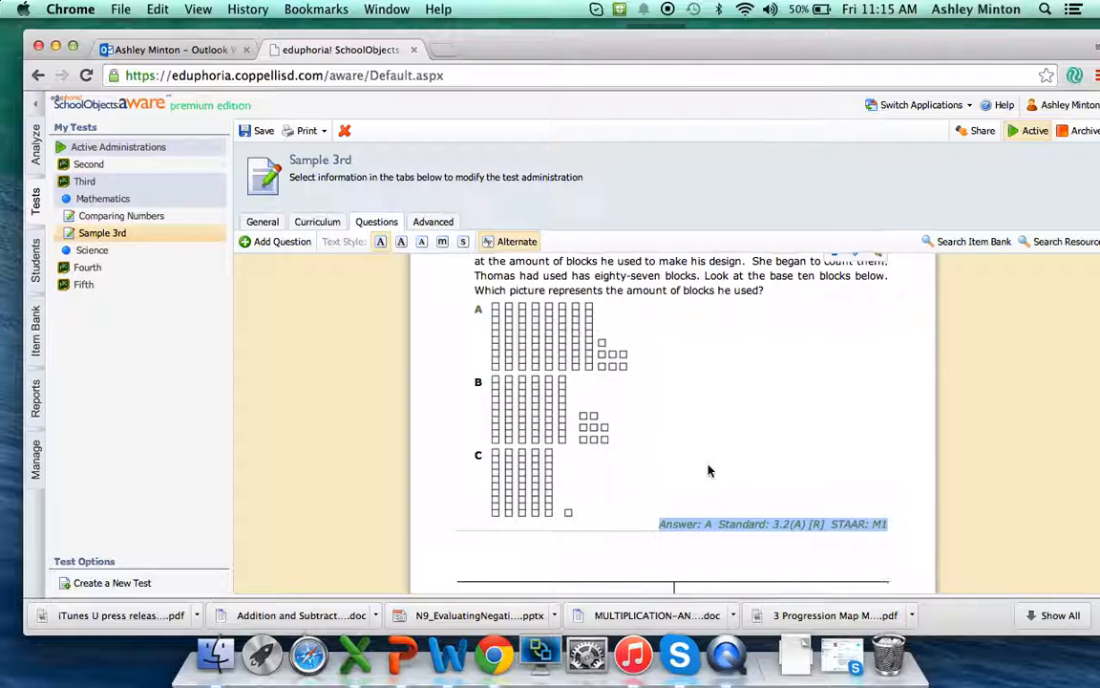
scroll(710, 467, down, 6)
scroll(710, 468, down, 2)
click(690, 431)
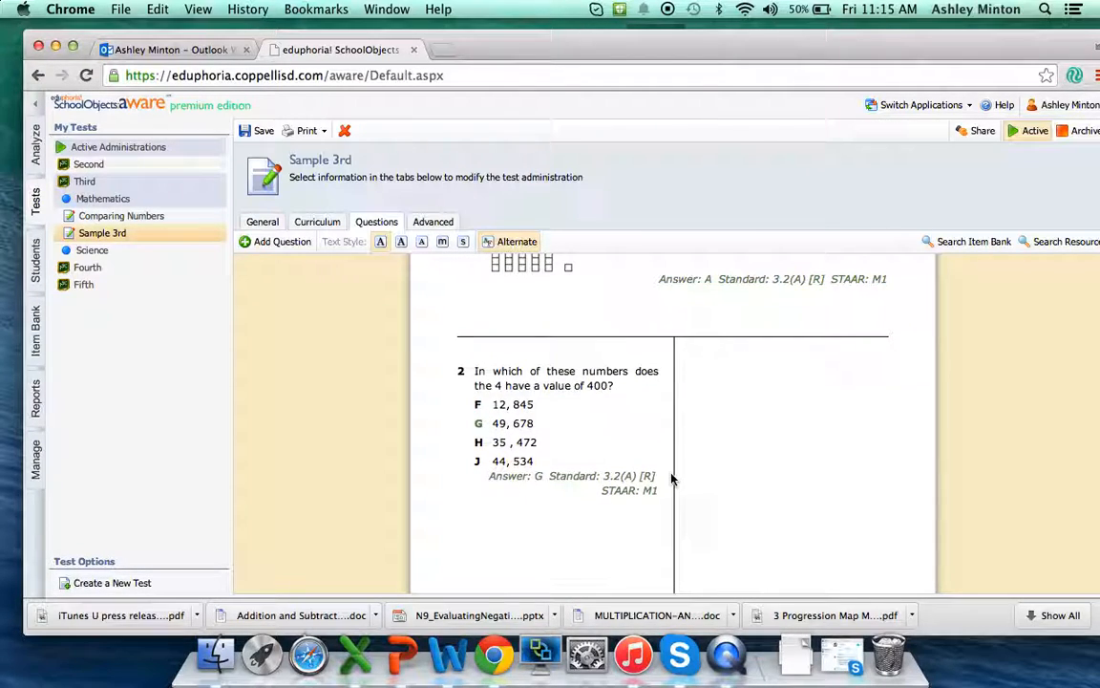
scroll(671, 478, down, 3)
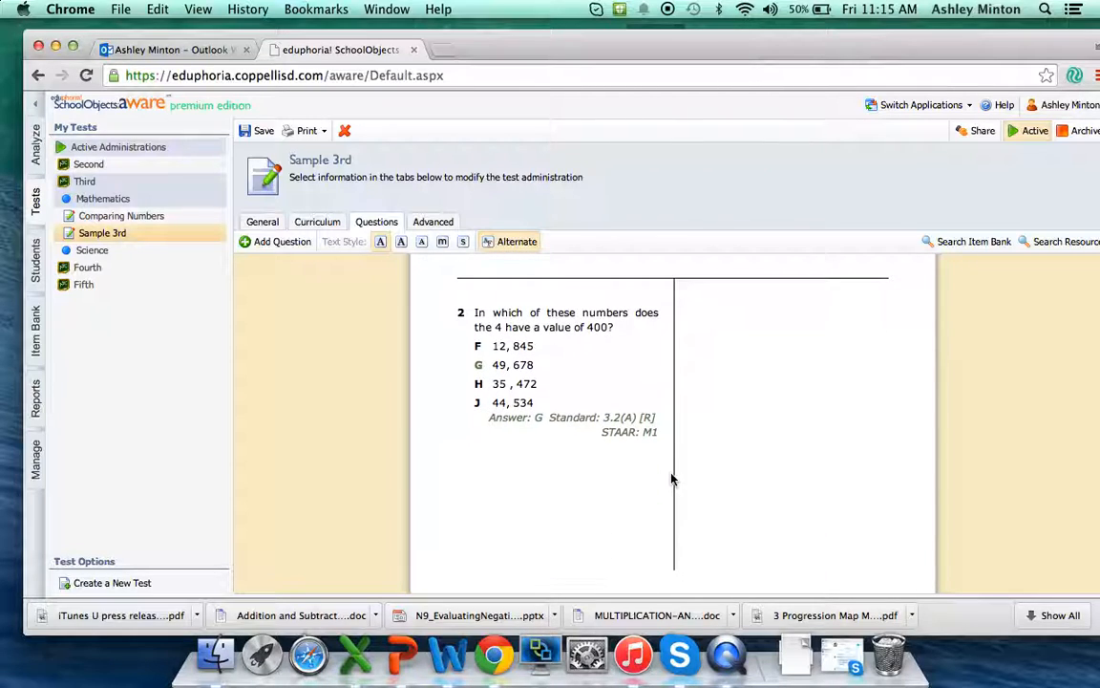
scroll(671, 478, up, 7)
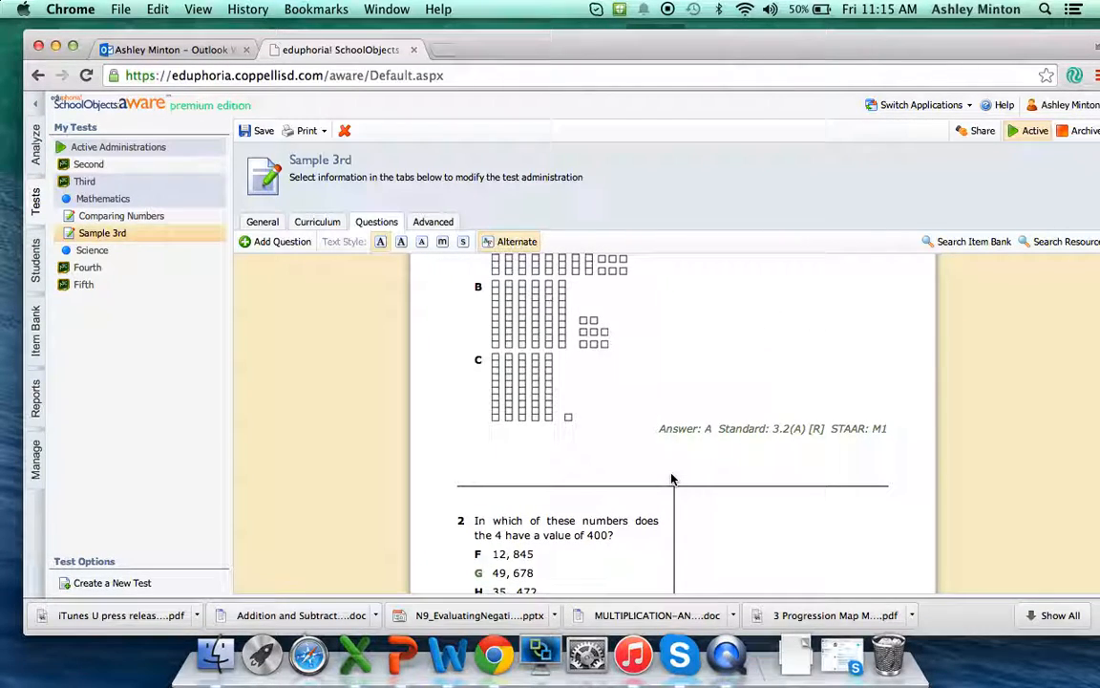
scroll(704, 370, up, 3)
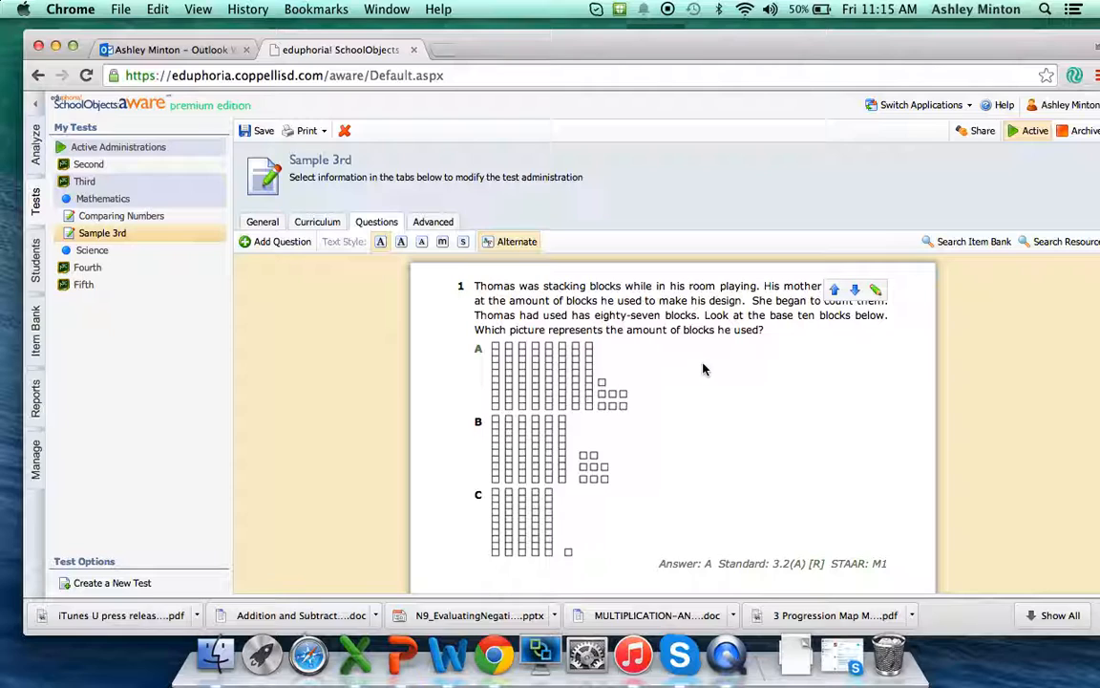